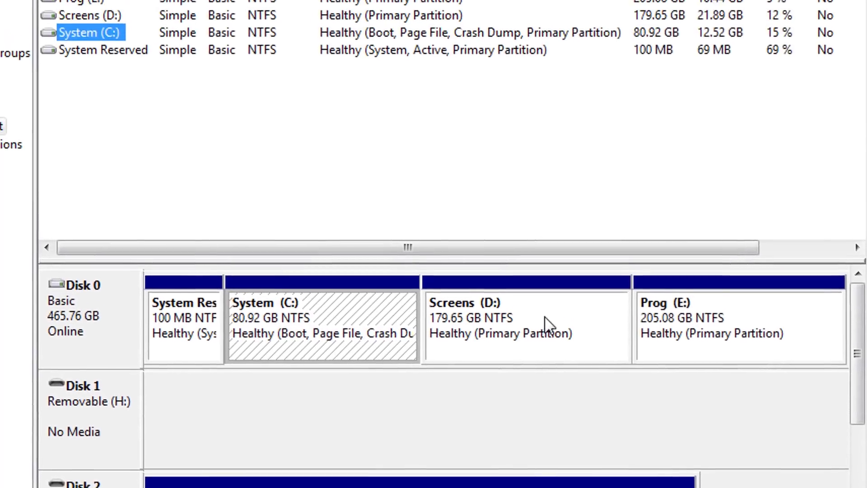
- Shrink the Screens (D:) volume by 1024 MB
right_click(535, 218)
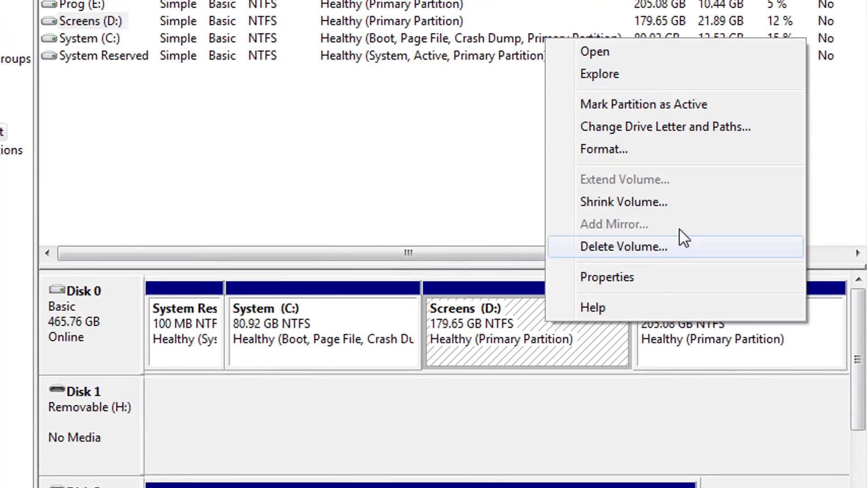
click(669, 205)
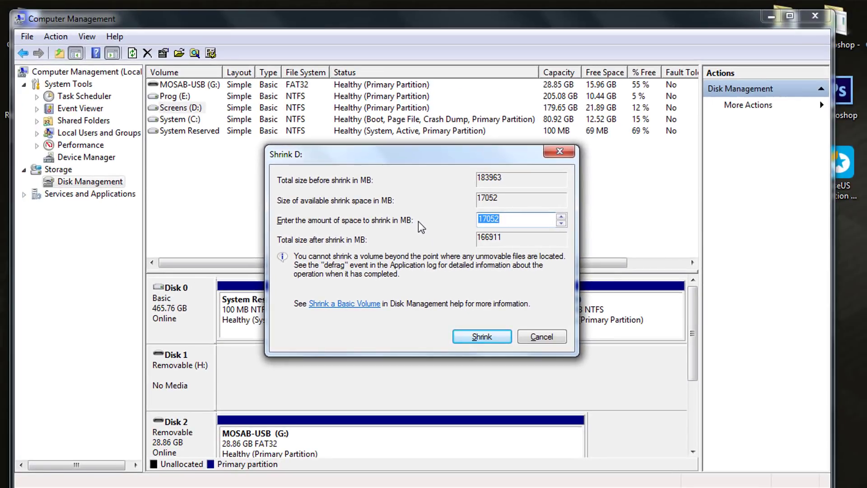
drag(361, 154, 608, 96)
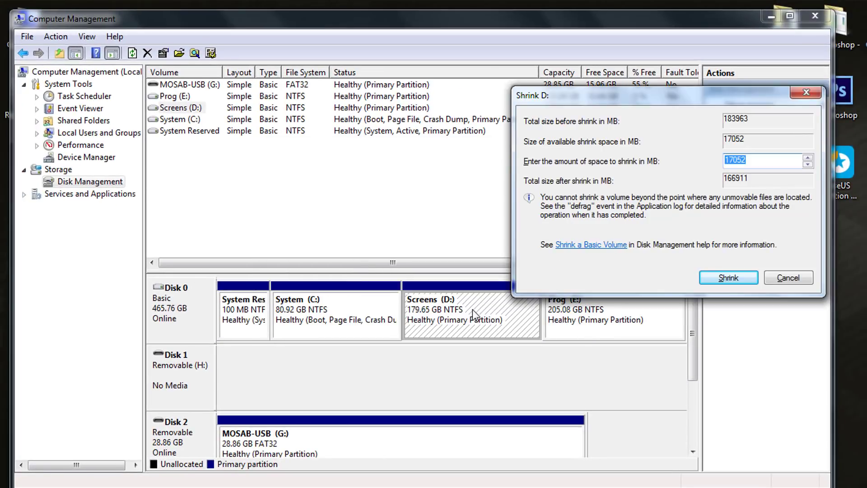
text(1024)
click(728, 278)
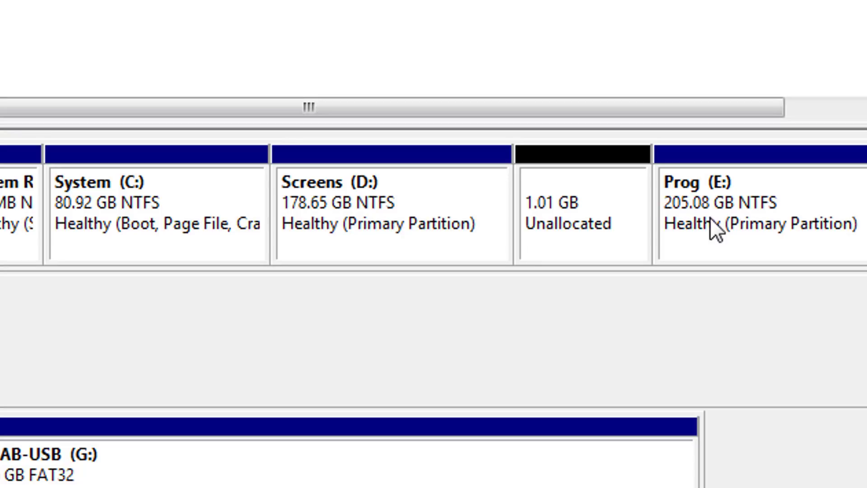
- Check whether Prog (E:) can be extended, and extend Screens (D:) by the 1030 MB of unallocated space on Disk 0
right_click(735, 218)
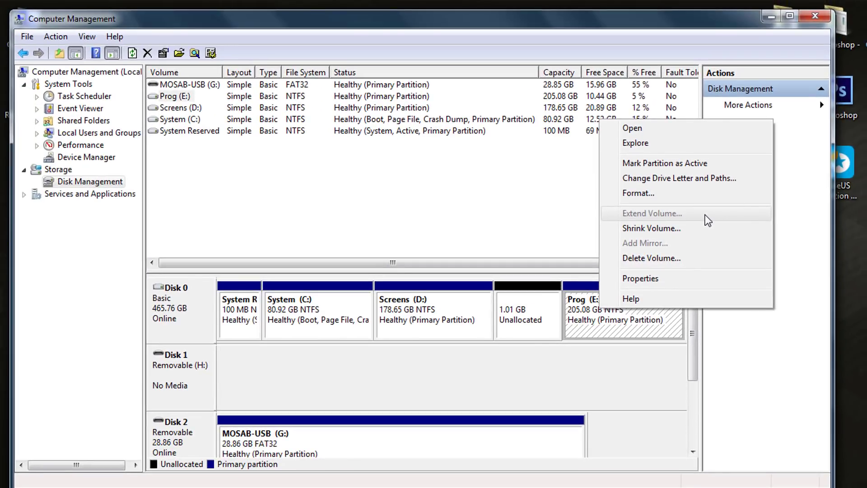
click(573, 333)
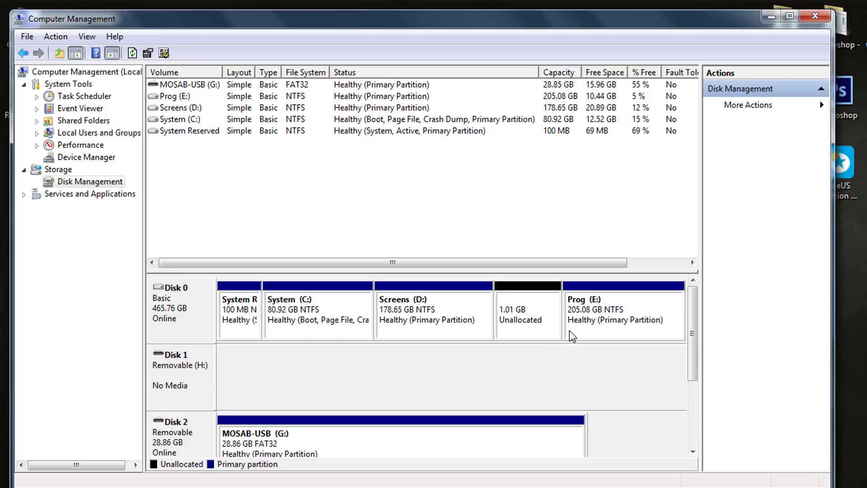
right_click(454, 305)
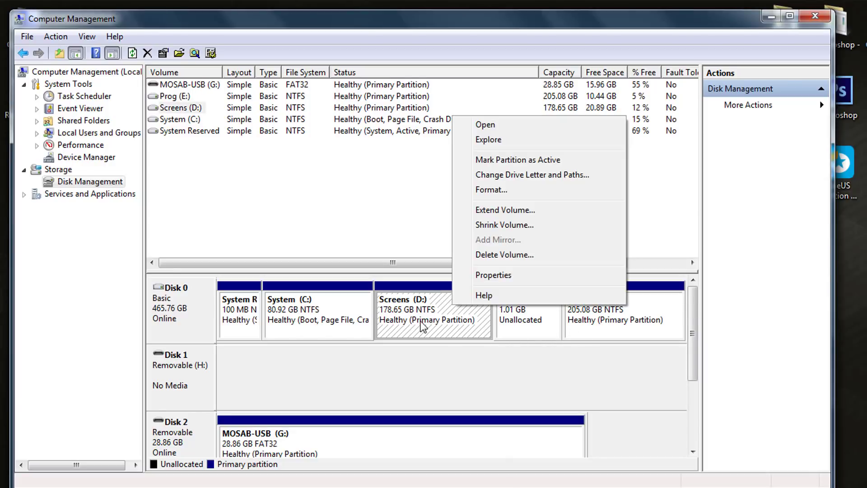
click(519, 211)
click(409, 338)
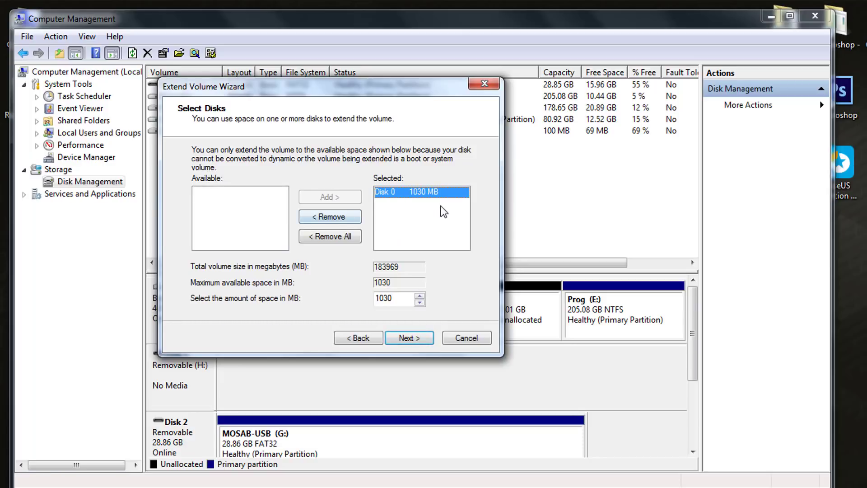
double_click(406, 299)
click(420, 338)
click(419, 339)
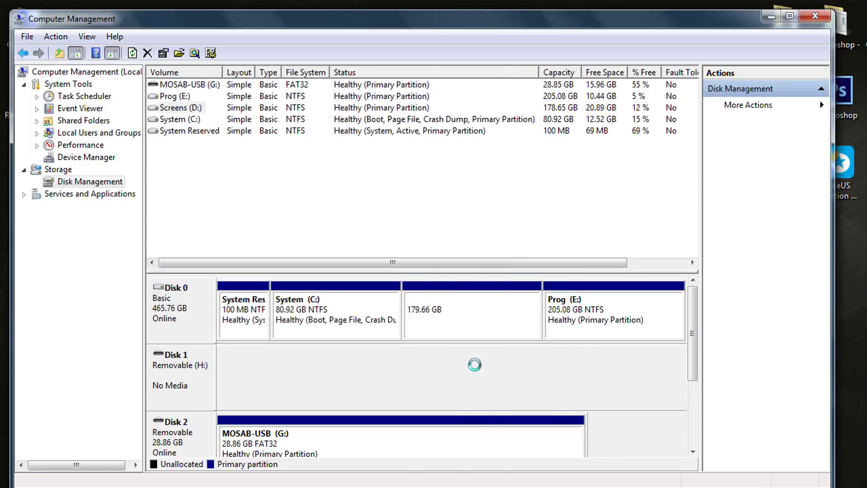
click(484, 333)
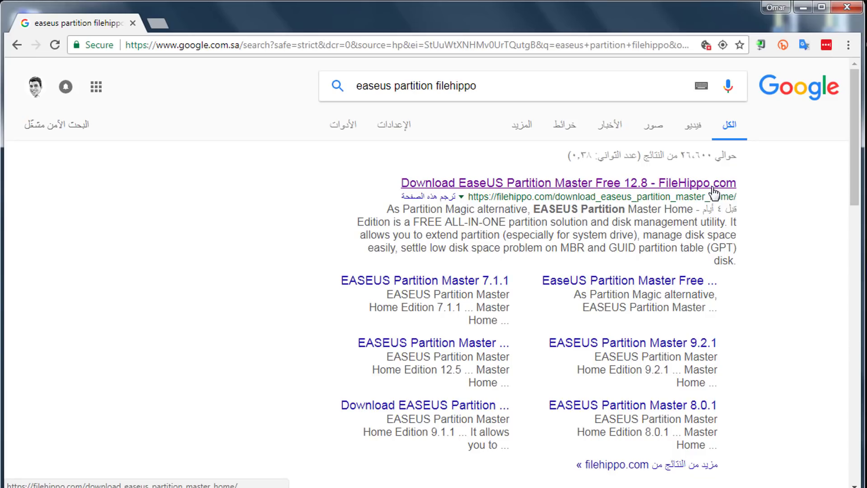
- Open the FileHippo download result for EaseUS Partition Master Free 12.8 and close the browser
click(712, 186)
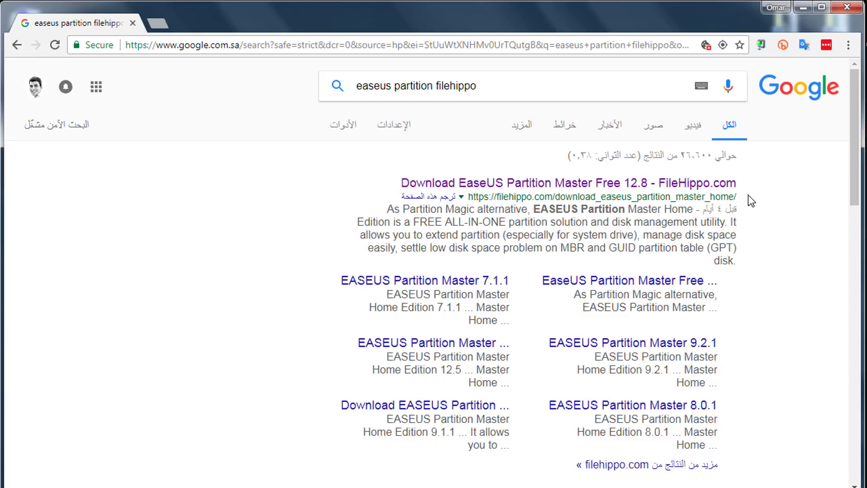
click(848, 7)
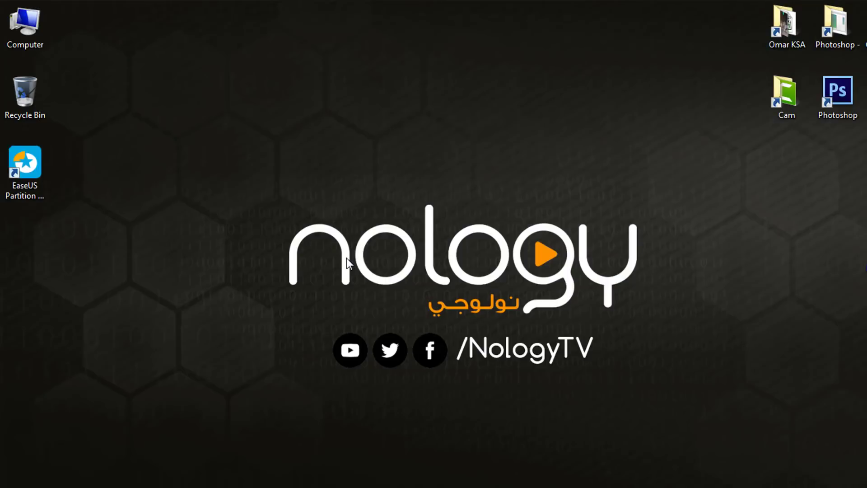
- Launch EaseUS Partition Master and open the Resize/Move settings for the D: Screens partition
double_click(25, 172)
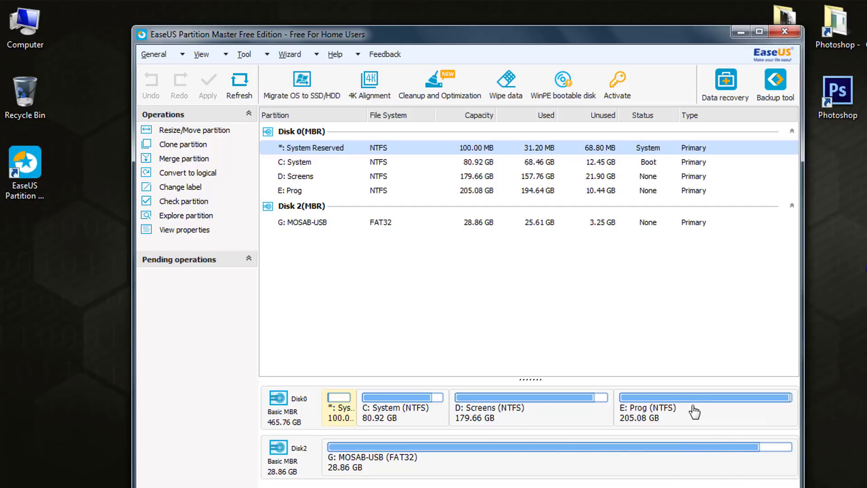
right_click(537, 410)
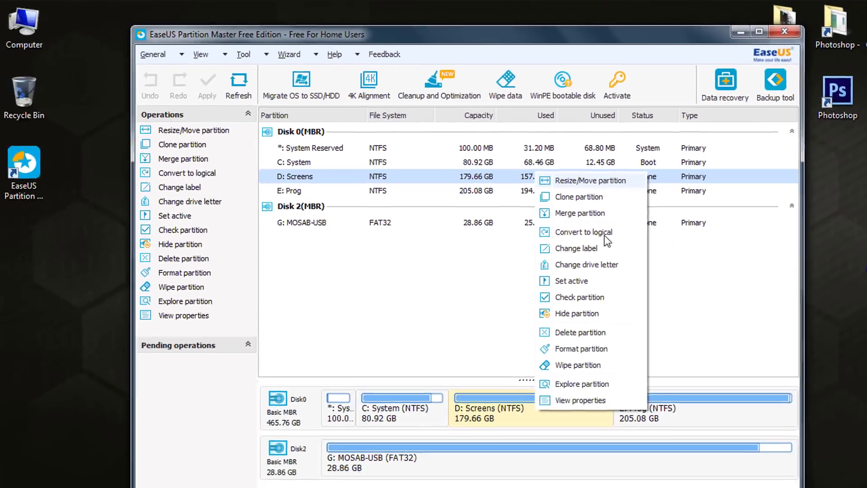
click(483, 275)
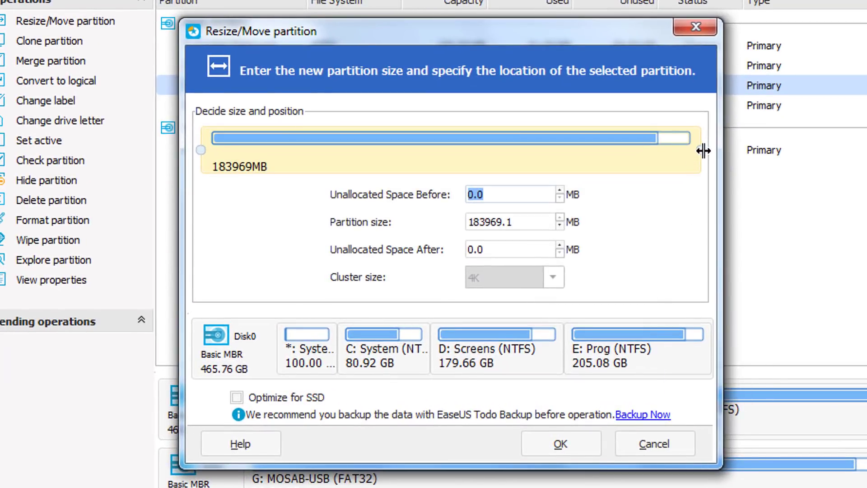
- Try shrinking D: Screens from both ends, leaving about 4617 MB unallocated after and 8114 MB before it, and restore its full size
drag(702, 151, 676, 151)
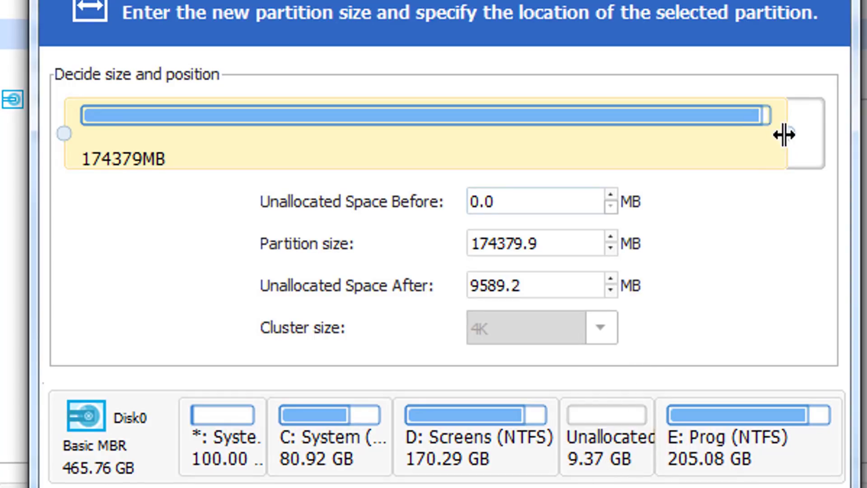
drag(788, 133, 776, 133)
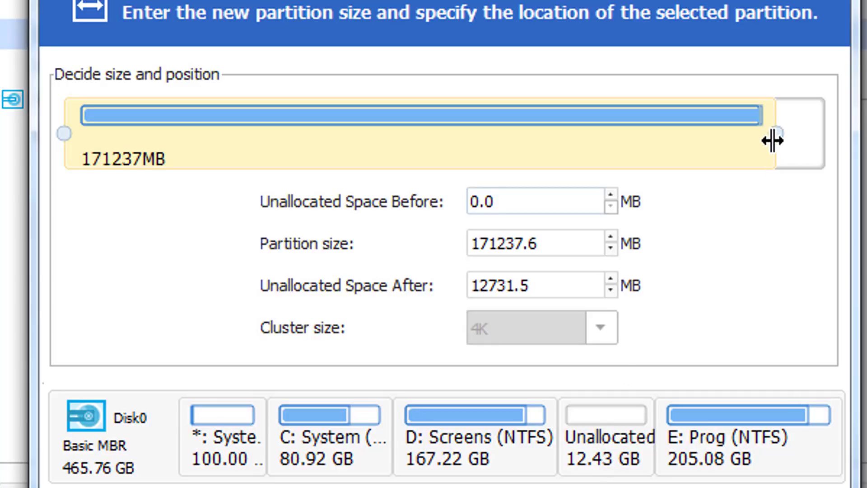
drag(773, 138, 809, 139)
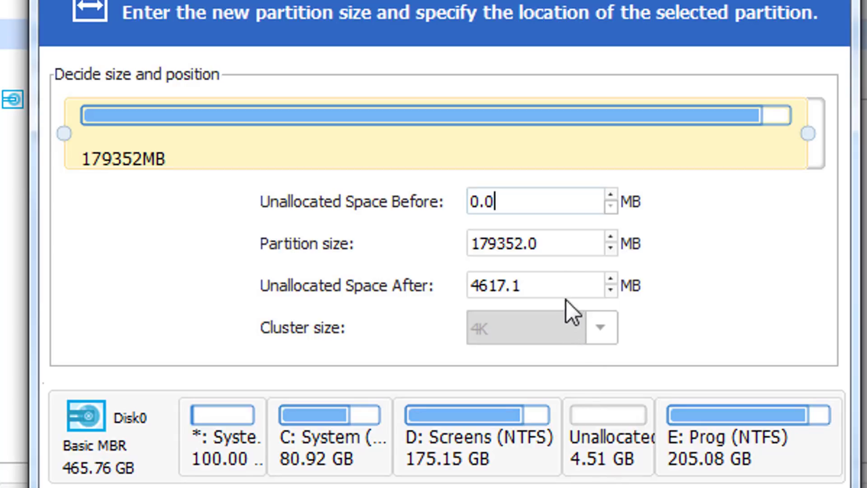
drag(560, 284, 512, 253)
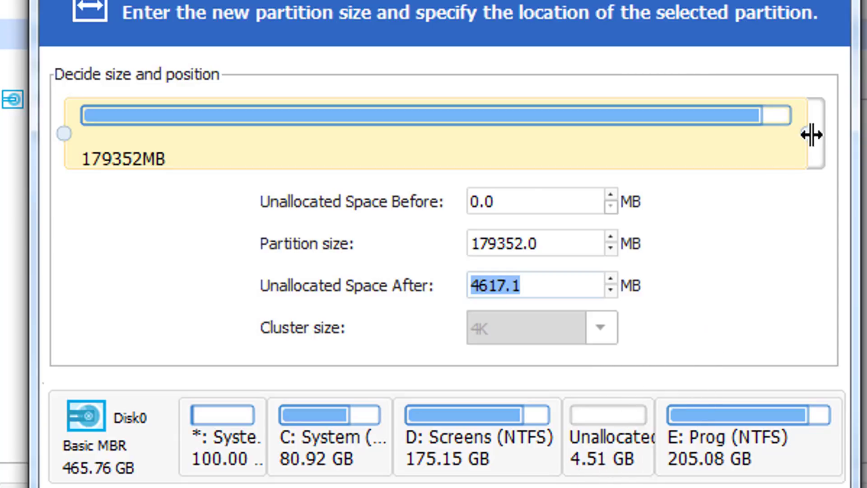
drag(62, 133, 101, 134)
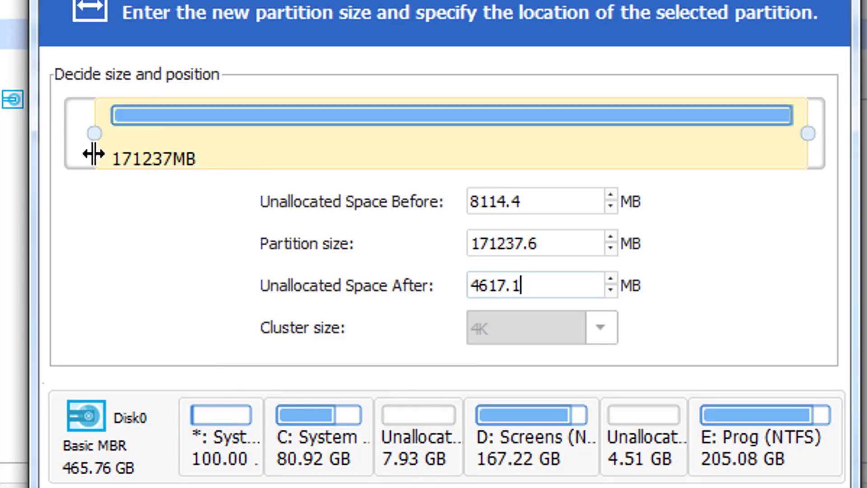
drag(86, 135, 63, 134)
drag(808, 134, 829, 135)
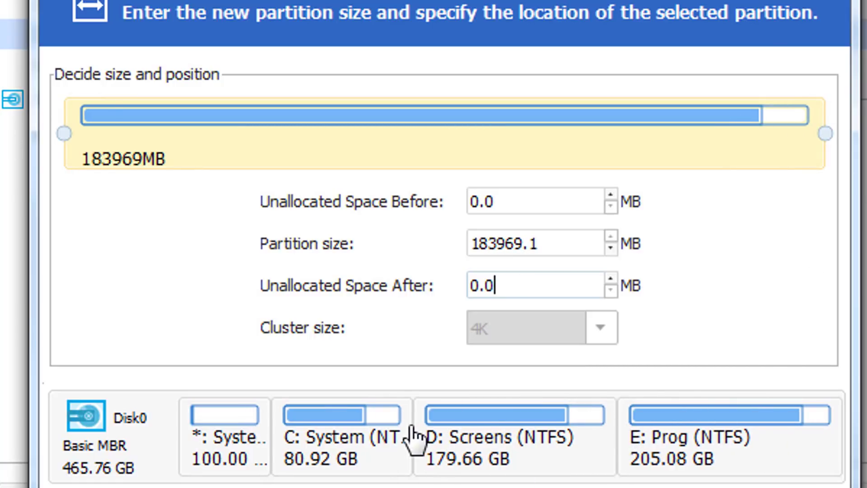
- Try freeing about 7813 MB after D: Screens and, separately, about 12731 MB before it, restoring its full size each time
drag(827, 134, 795, 133)
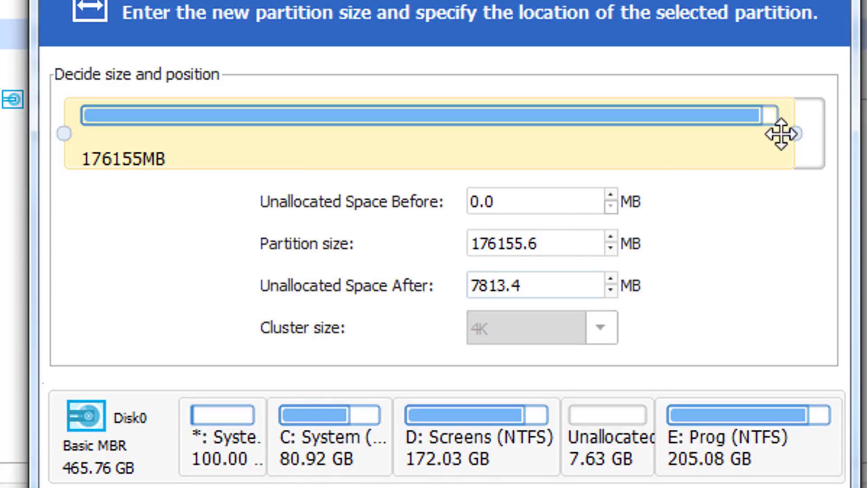
drag(794, 133, 826, 134)
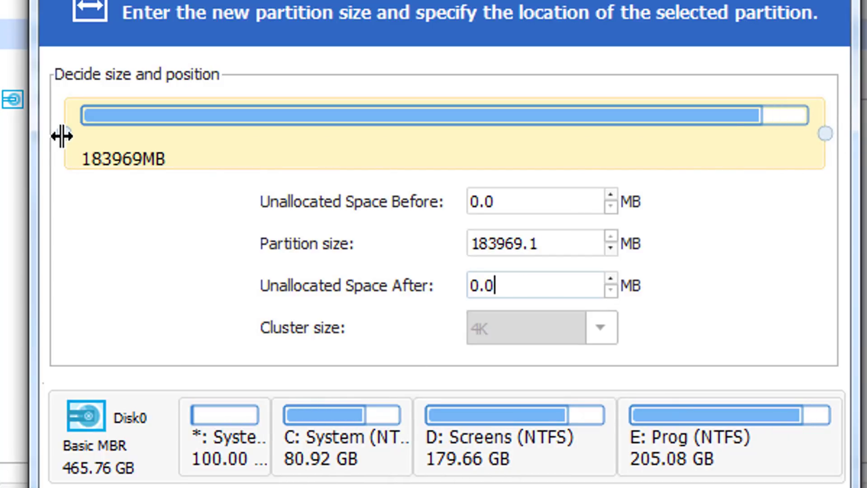
drag(62, 136, 113, 136)
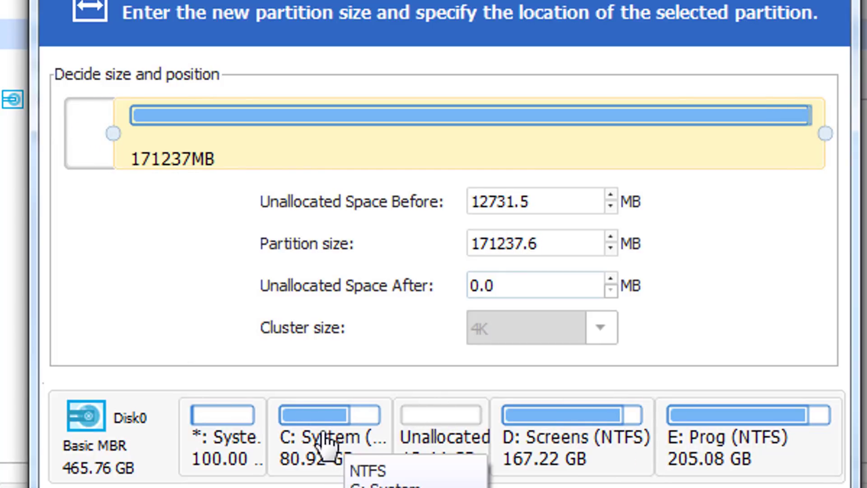
drag(114, 130, 8, 122)
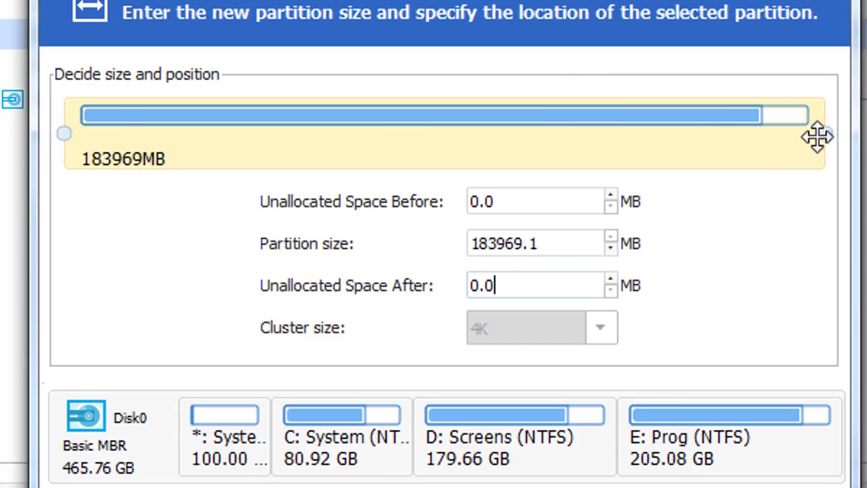
- Shrink D: Screens to about 181483 MB, leaving about 2486 MB of unallocated space after it
drag(825, 133, 799, 132)
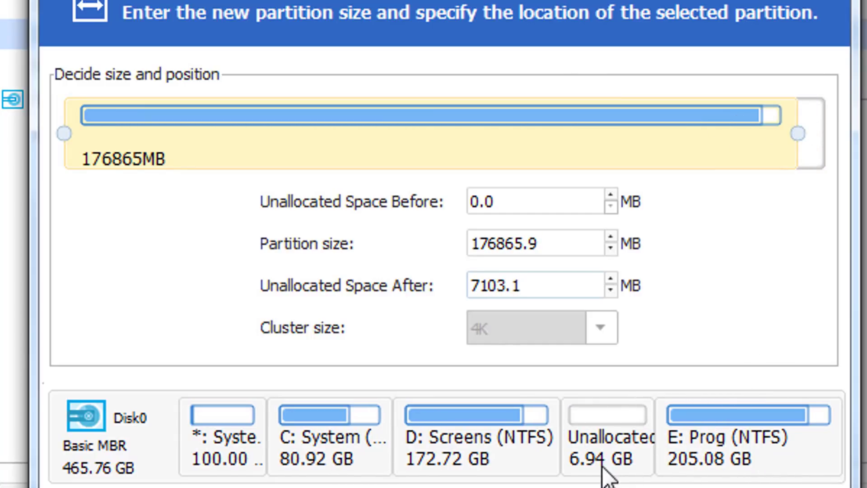
mouse_move(815, 129)
mouse_down()
mouse_move(812, 135)
mouse_move(820, 132)
mouse_up()
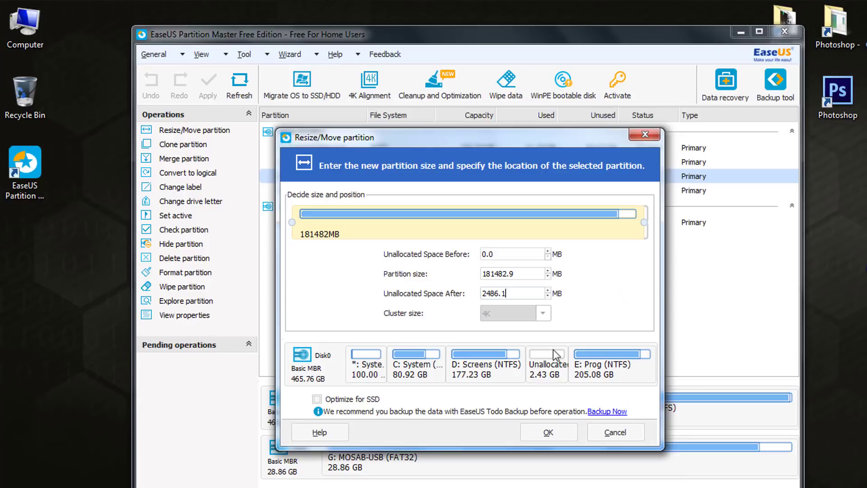
click(551, 433)
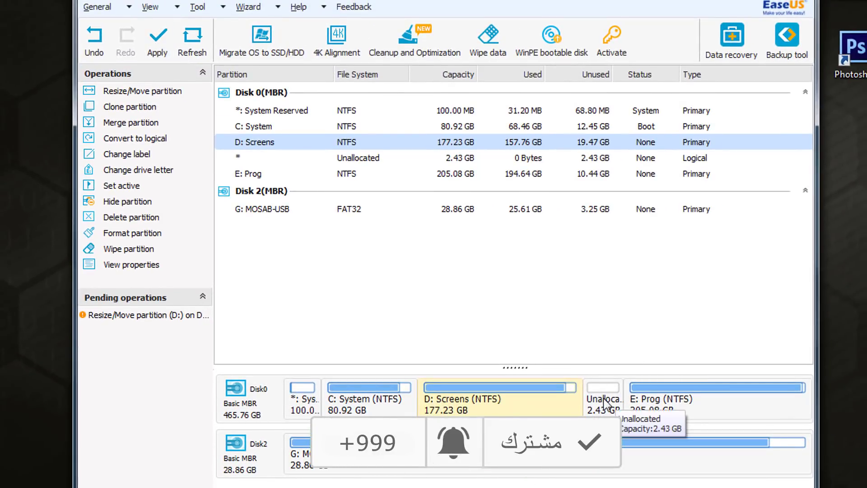
- Resize E: Prog to 212486.2 MB so it takes over all the unallocated space before it
right_click(695, 402)
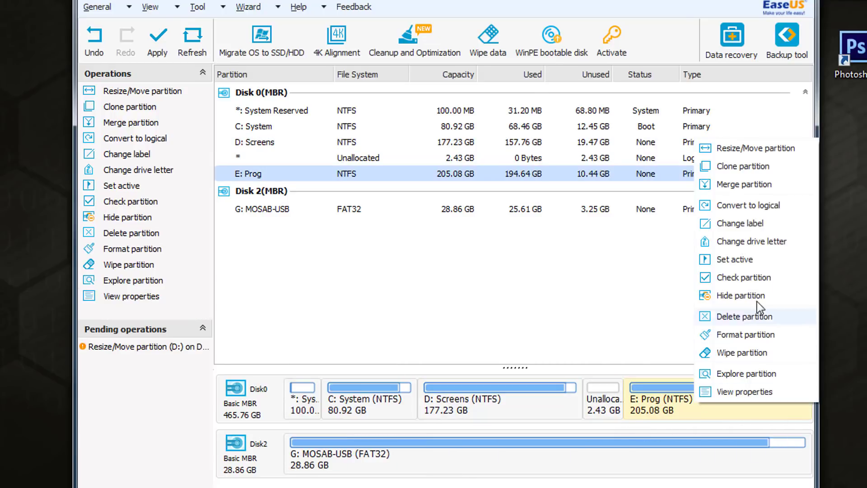
click(782, 153)
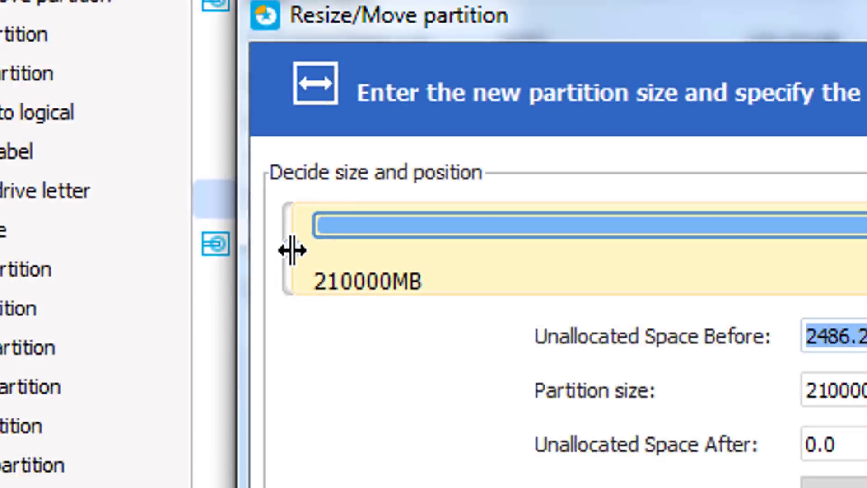
drag(286, 307, 235, 303)
drag(274, 223, 274, 223)
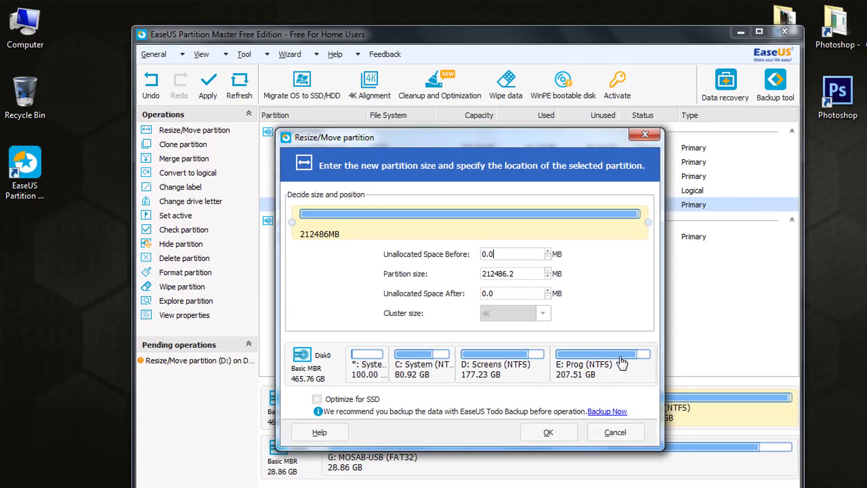
drag(292, 223, 288, 223)
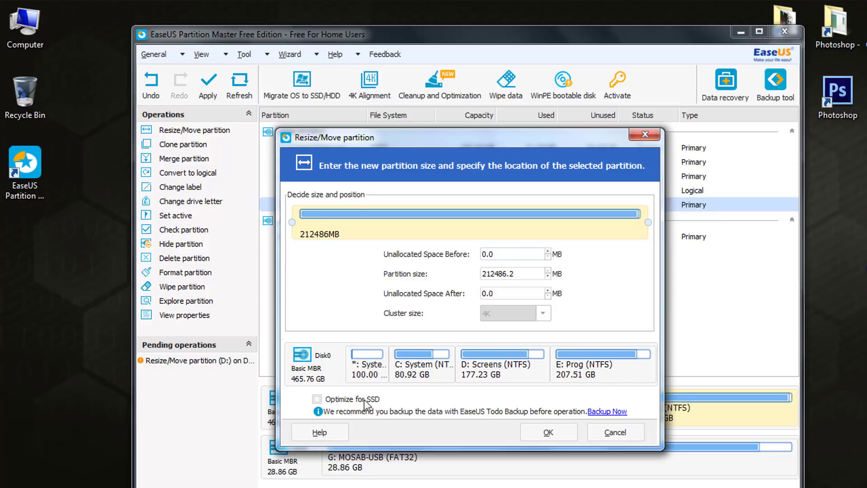
click(550, 432)
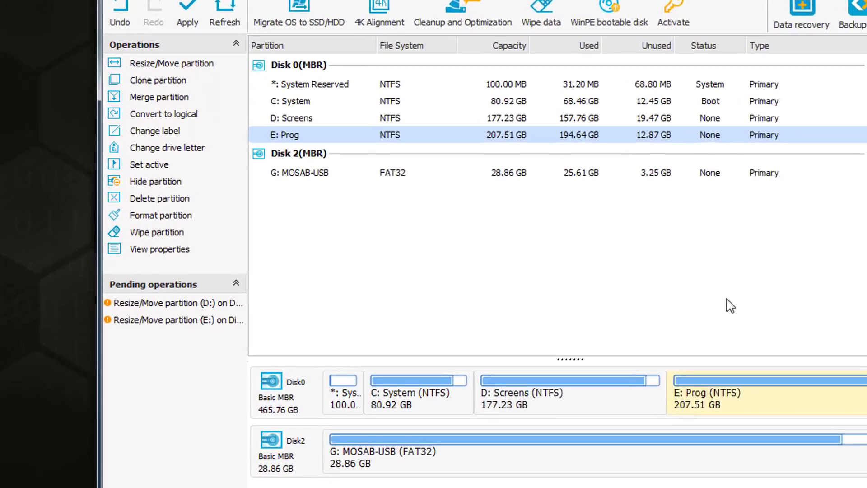